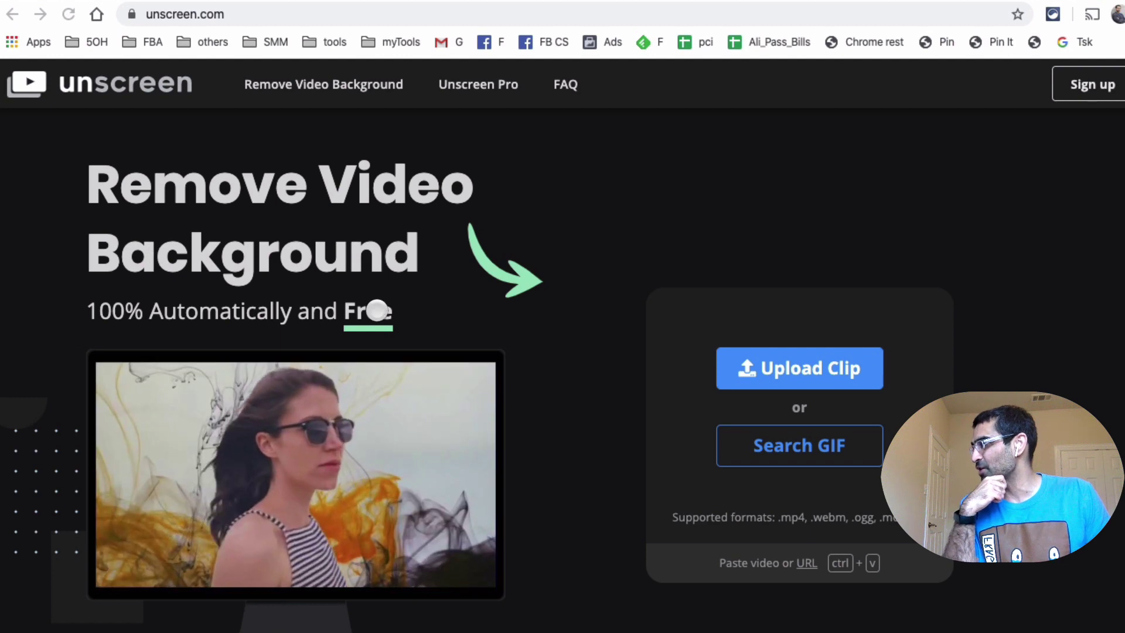
- Preview the promo clip in the Dropbox folder, then return to Unscreen
{"action": "scroll", "coordinate": [703, 304], "scroll_direction": "down", "scroll_amount": 2}
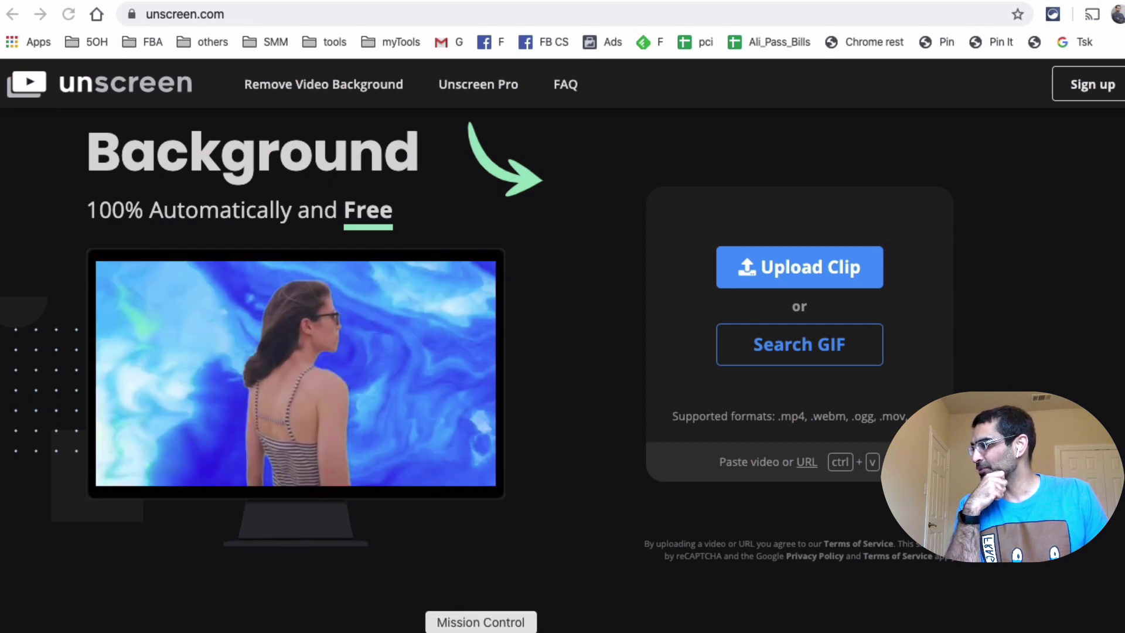
{"action": "left_click", "coordinate": [492, 615]}
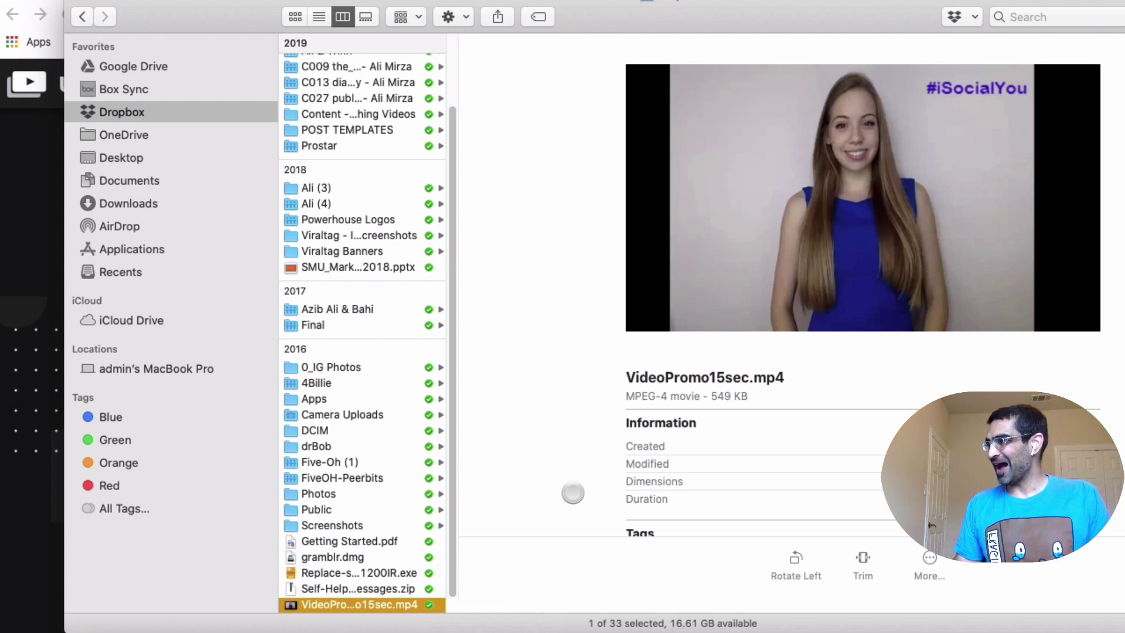
{"action": "key", "text": "space"}
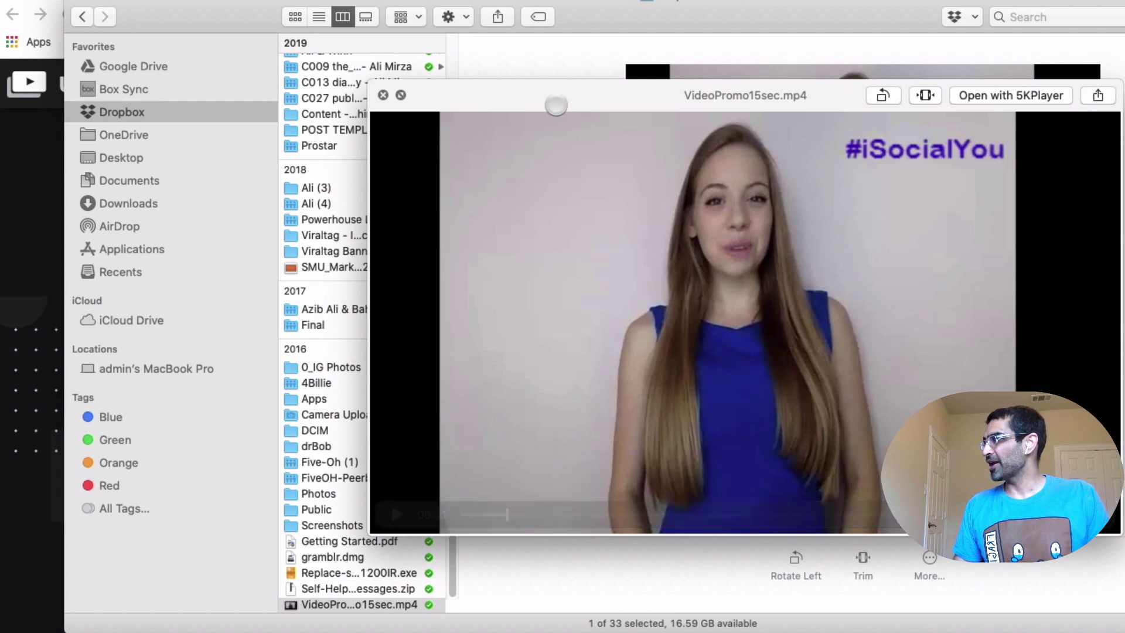
{"action": "left_click", "coordinate": [388, 102]}
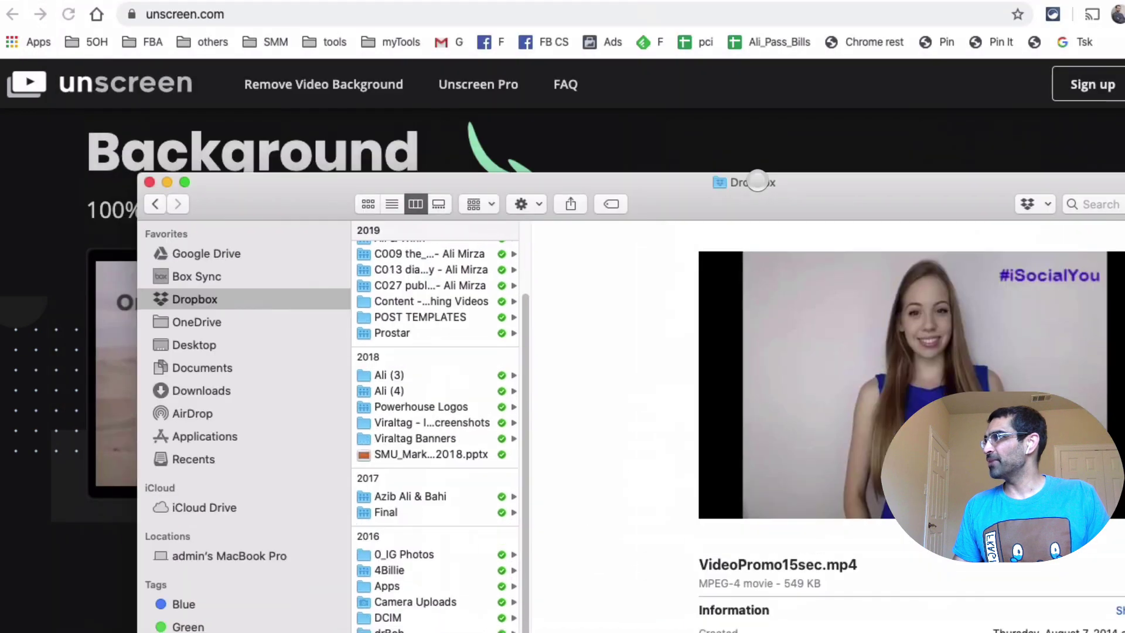
{"action": "left_click", "coordinate": [754, 182]}
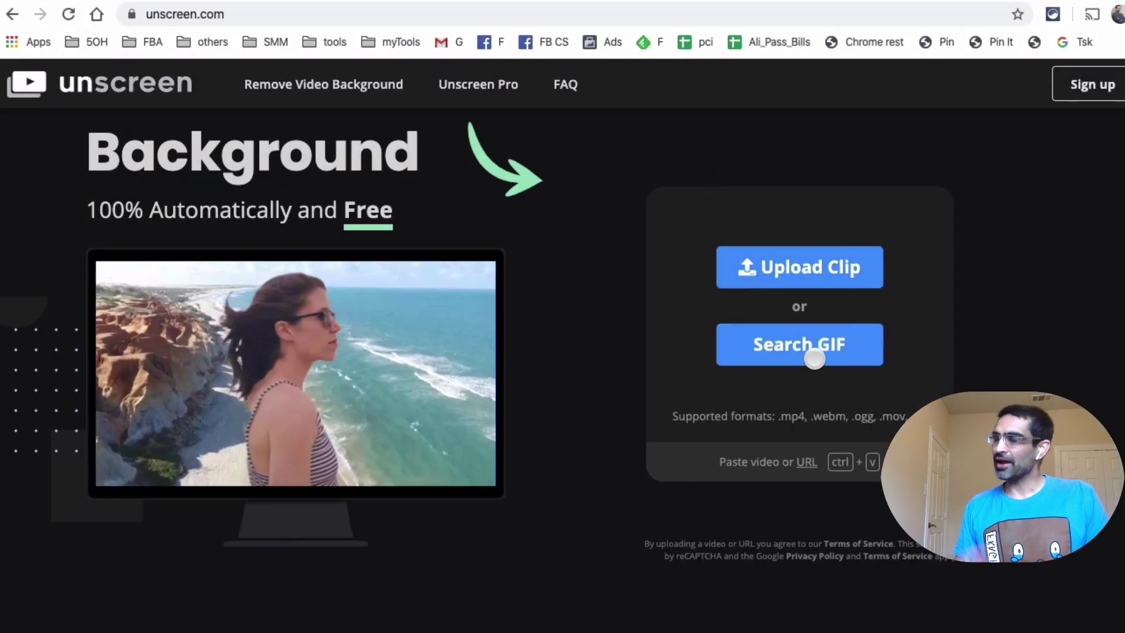
- Upload VideoPromo15sec.mp4 from Dropbox on the Unscreen video upload page
{"action": "left_click", "coordinate": [859, 286]}
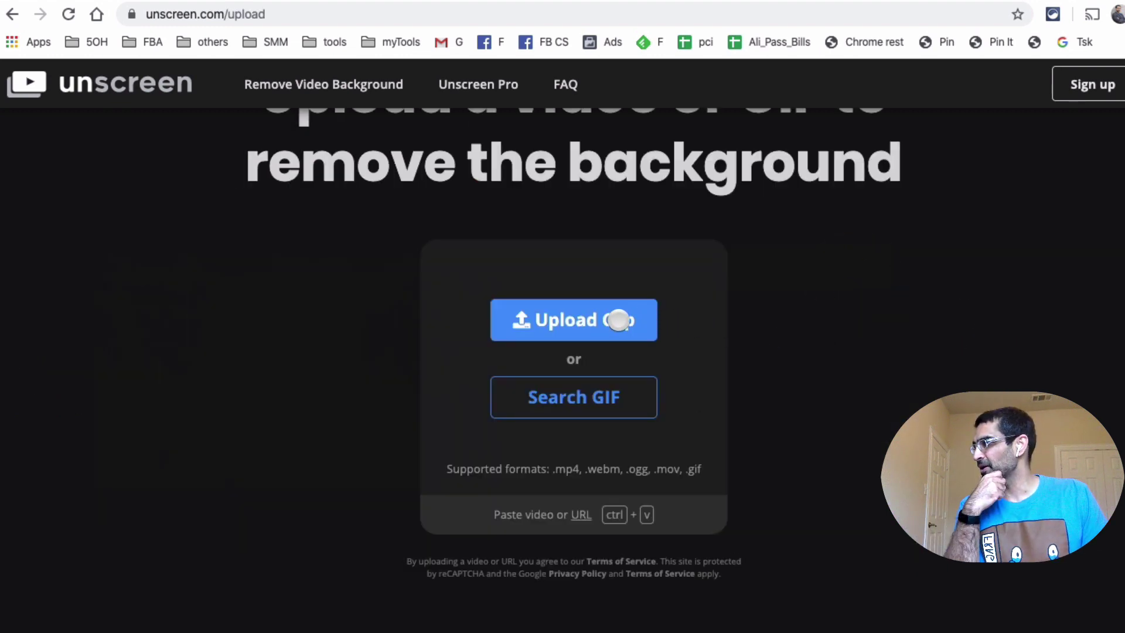
{"action": "left_click", "coordinate": [623, 305]}
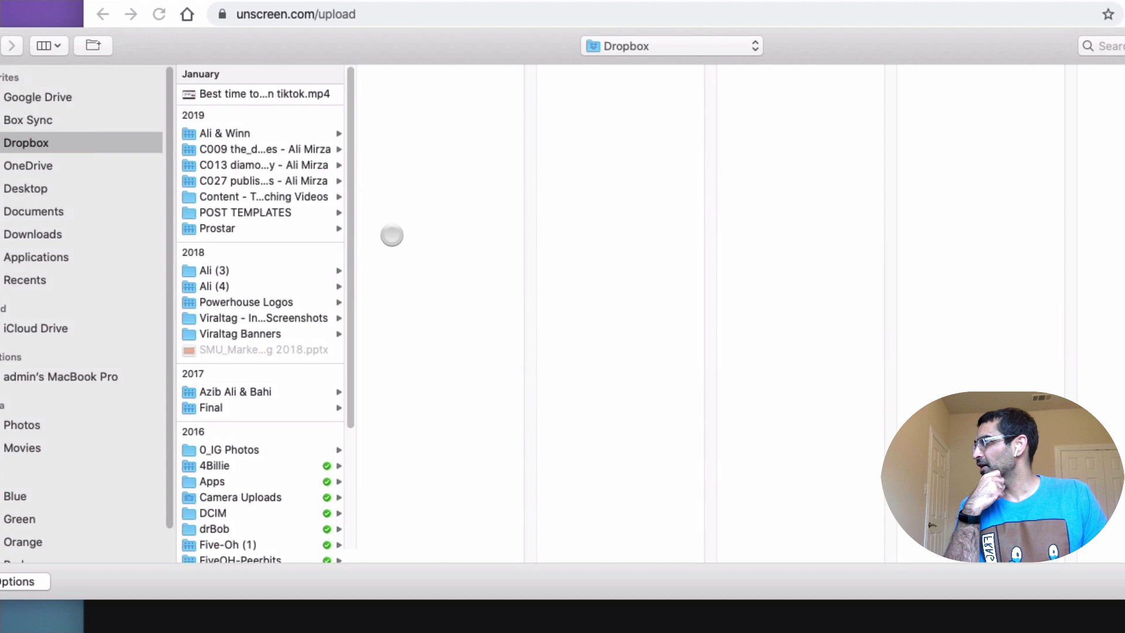
{"action": "scroll", "coordinate": [259, 315], "scroll_direction": "down", "scroll_amount": 5}
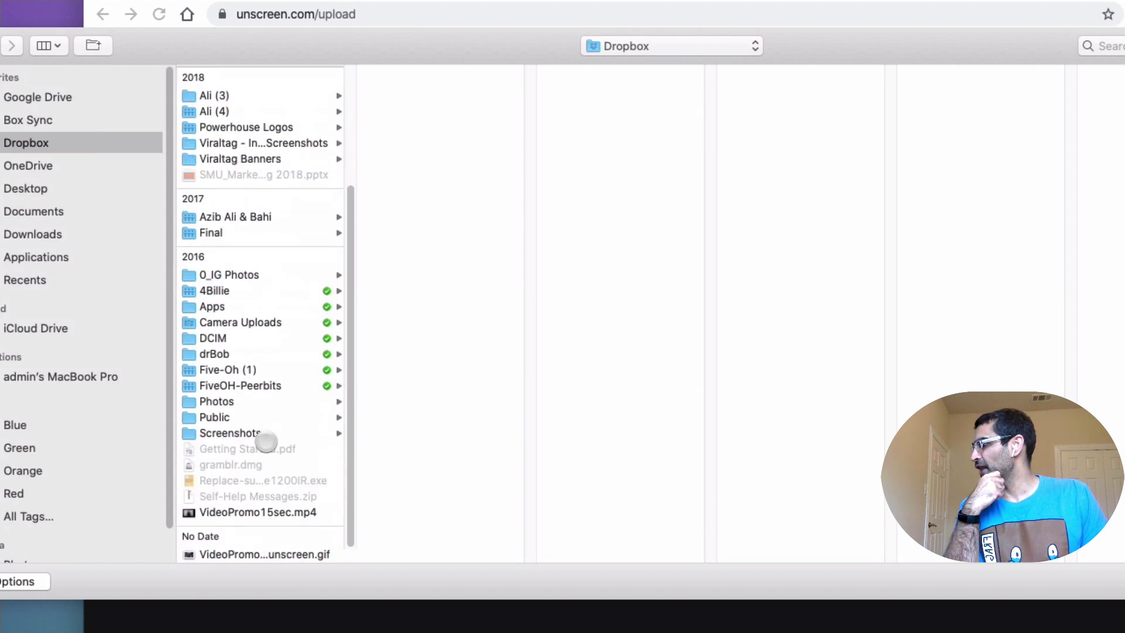
{"action": "left_click", "coordinate": [302, 512]}
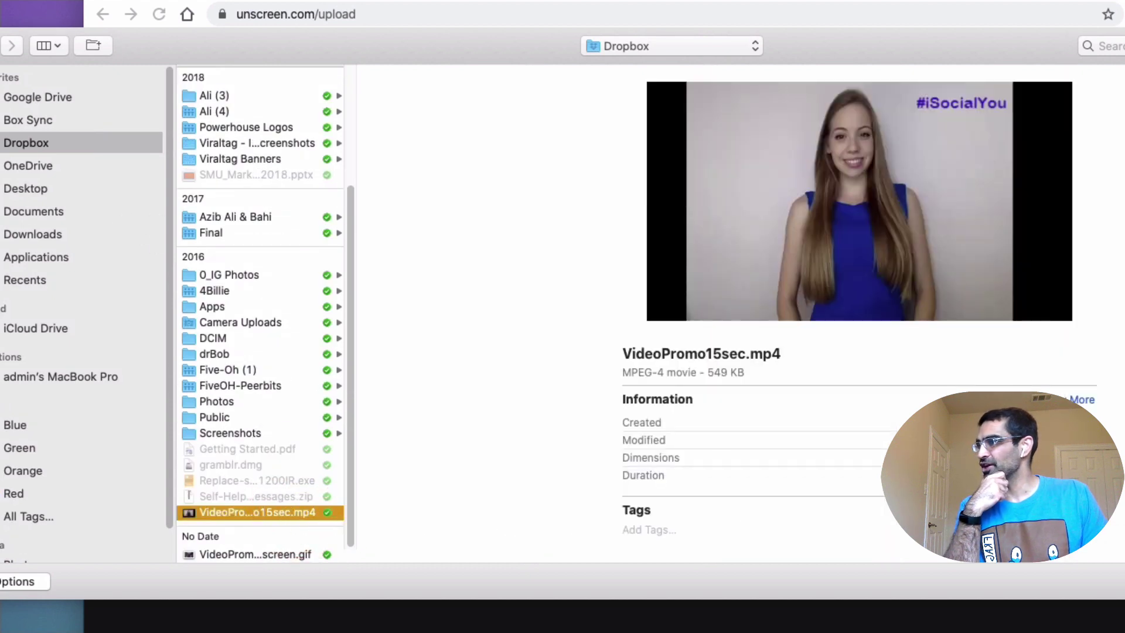
{"action": "key", "text": "Return"}
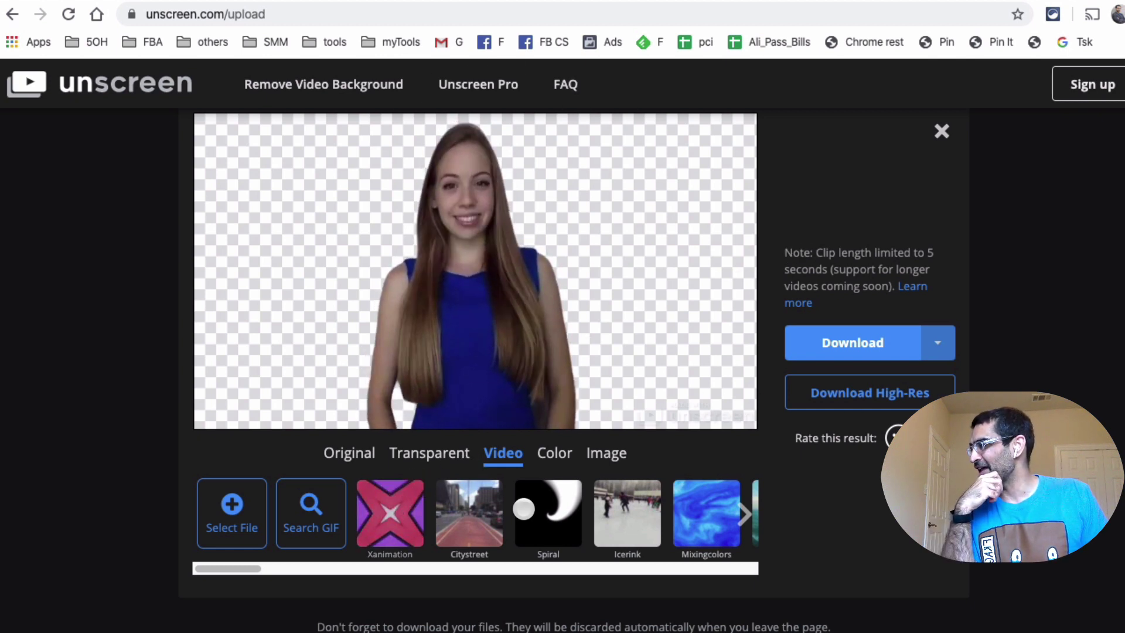
- Try the Xanimation, Citystreet, Spiral, Icerink and Spacespiral video backgrounds
{"action": "left_click", "coordinate": [405, 499]}
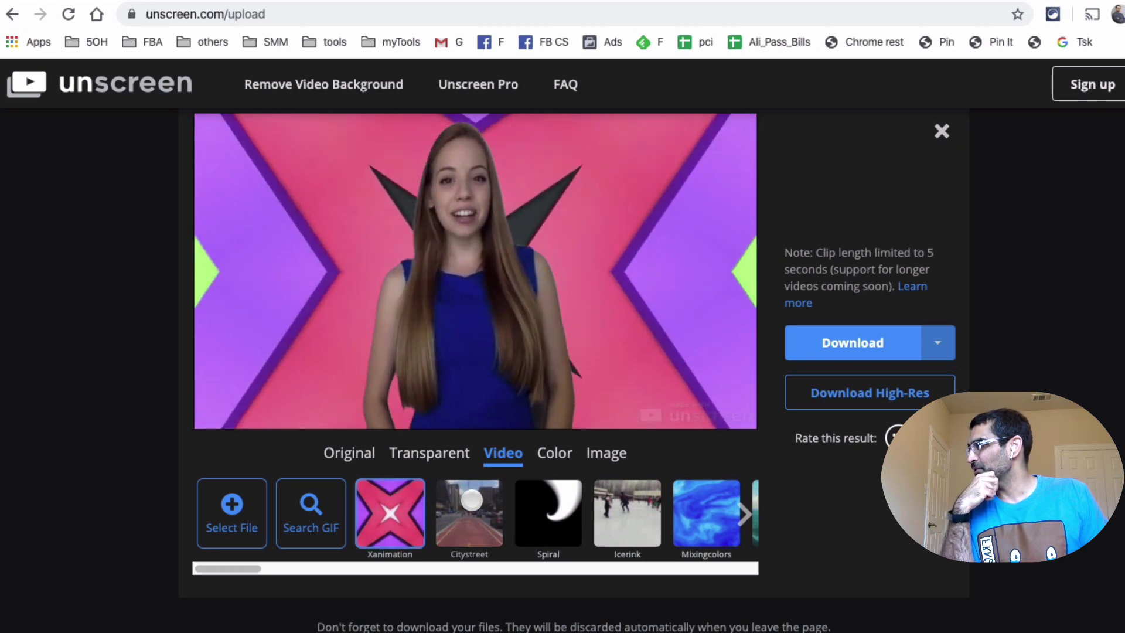
{"action": "left_click", "coordinate": [508, 505]}
{"action": "left_click", "coordinate": [549, 505]}
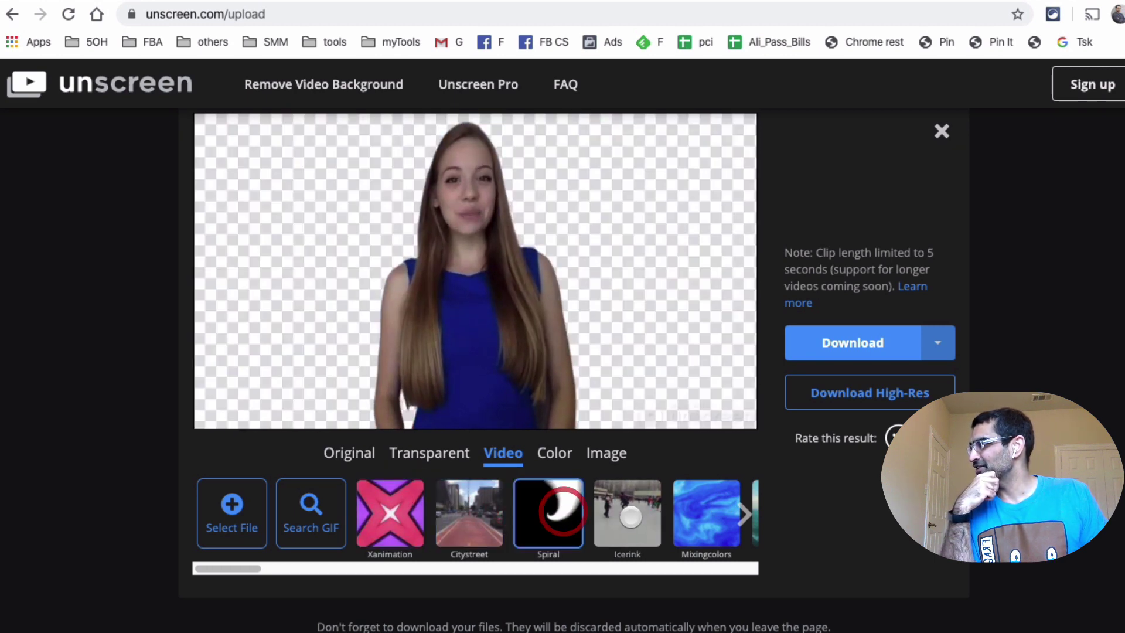
{"action": "left_click", "coordinate": [630, 510]}
{"action": "left_click", "coordinate": [744, 514]}
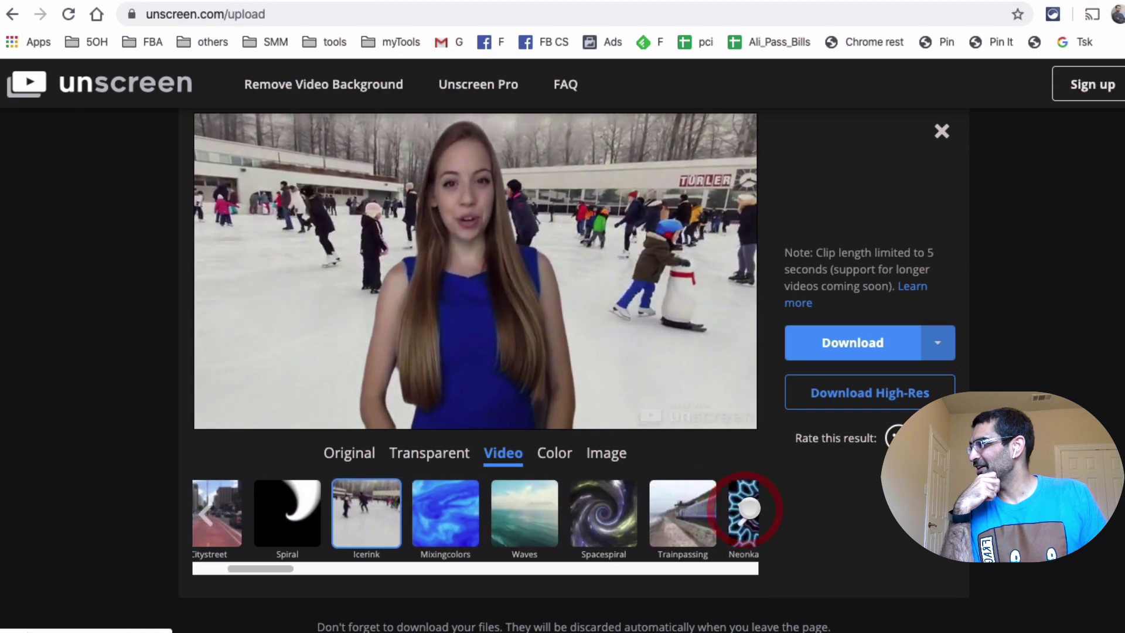
{"action": "left_click", "coordinate": [612, 510]}
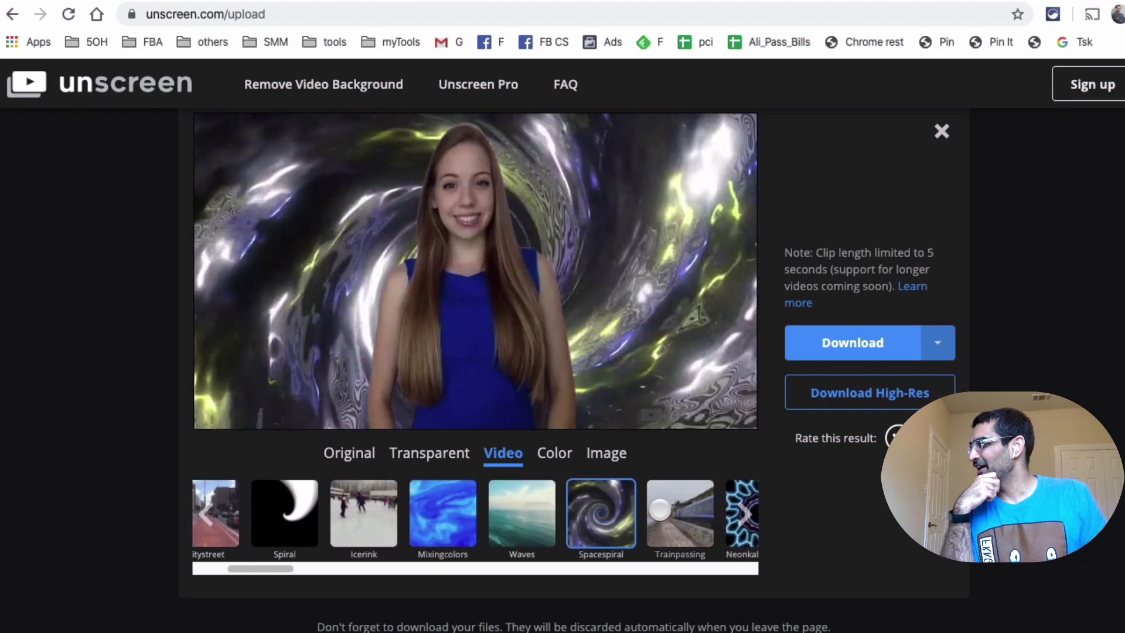
- Compare the original and transparent versions, then reapply the Citystreet video background
{"action": "left_click", "coordinate": [358, 448]}
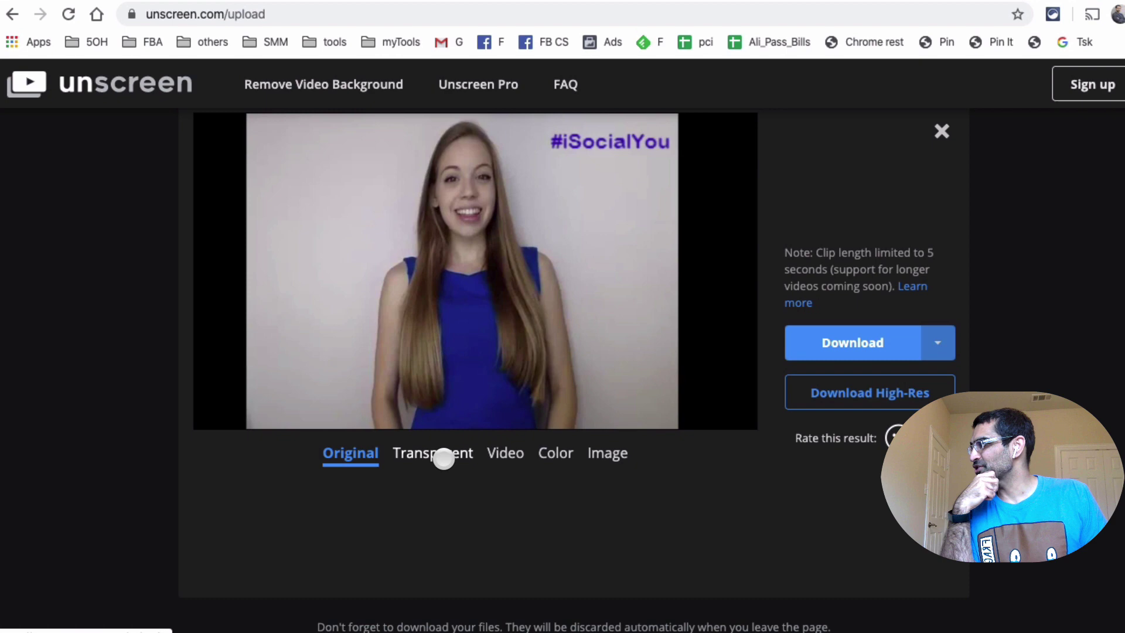
{"action": "left_click", "coordinate": [444, 458]}
{"action": "left_click", "coordinate": [507, 450]}
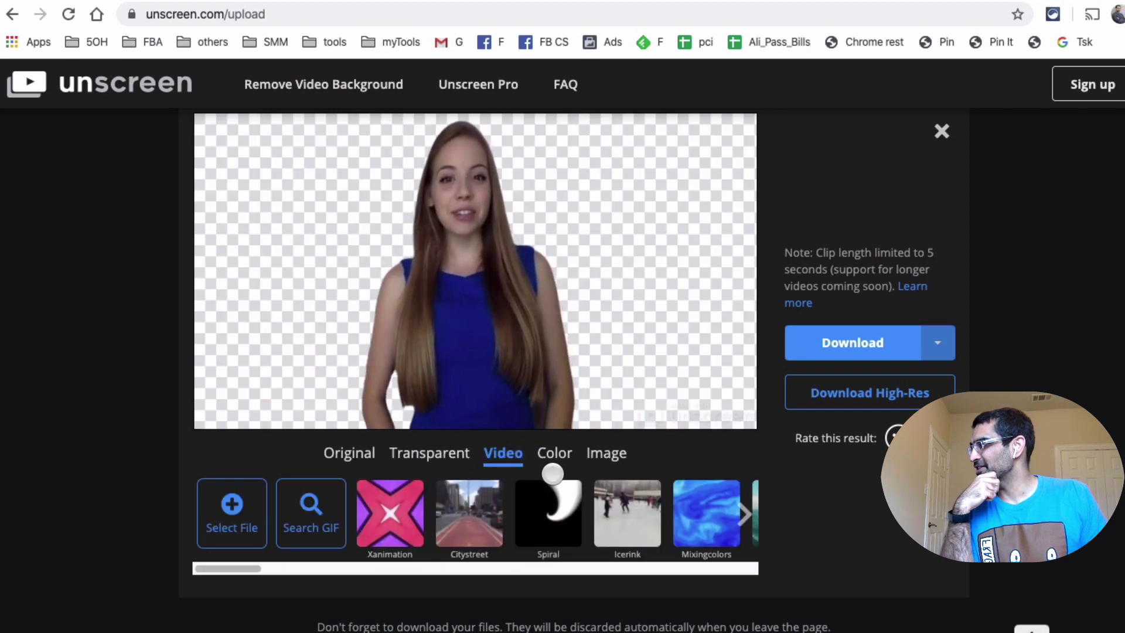
{"action": "left_click", "coordinate": [498, 498]}
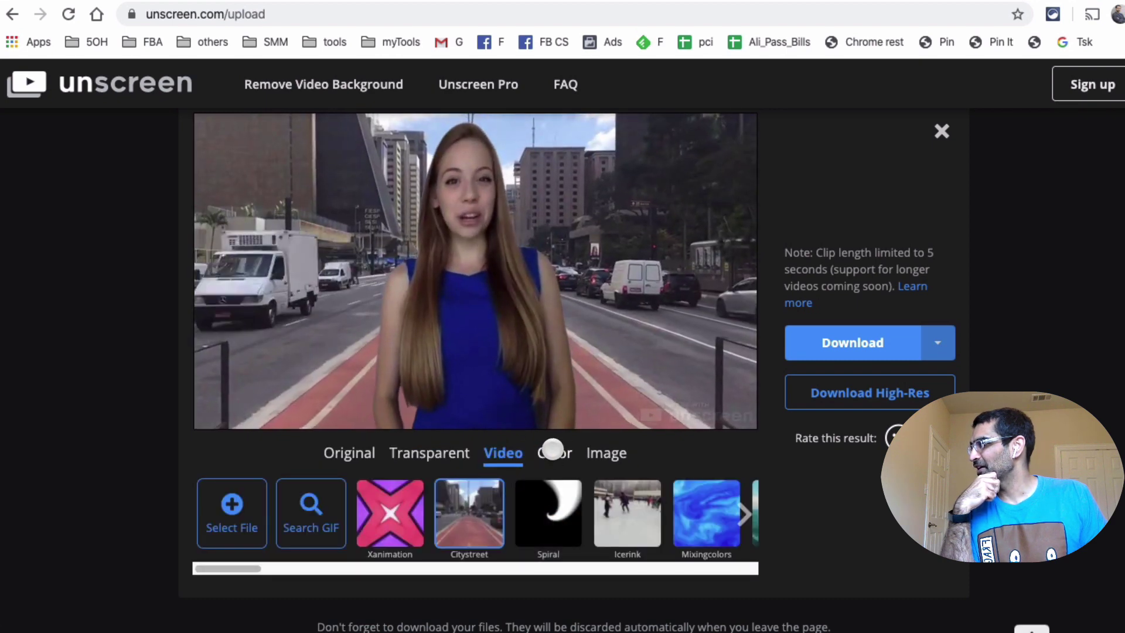
- Try a purple Seance colour and Colors image, then settle on Colored Ground
{"action": "left_click", "coordinate": [553, 454]}
{"action": "left_click", "coordinate": [563, 505]}
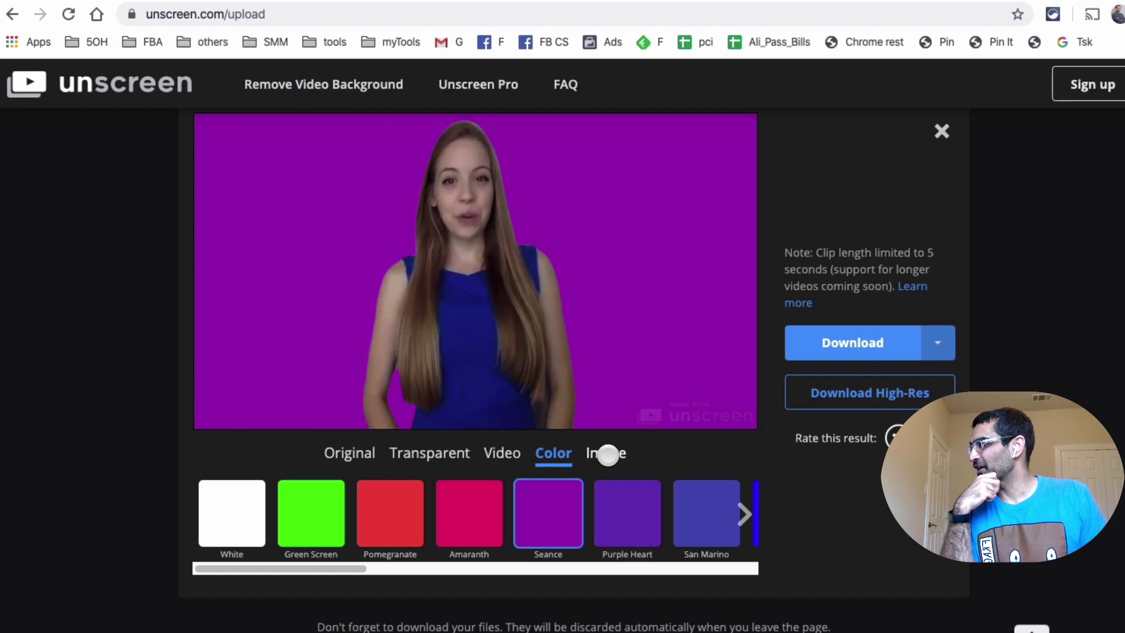
{"action": "left_click", "coordinate": [608, 455]}
{"action": "left_click", "coordinate": [492, 521]}
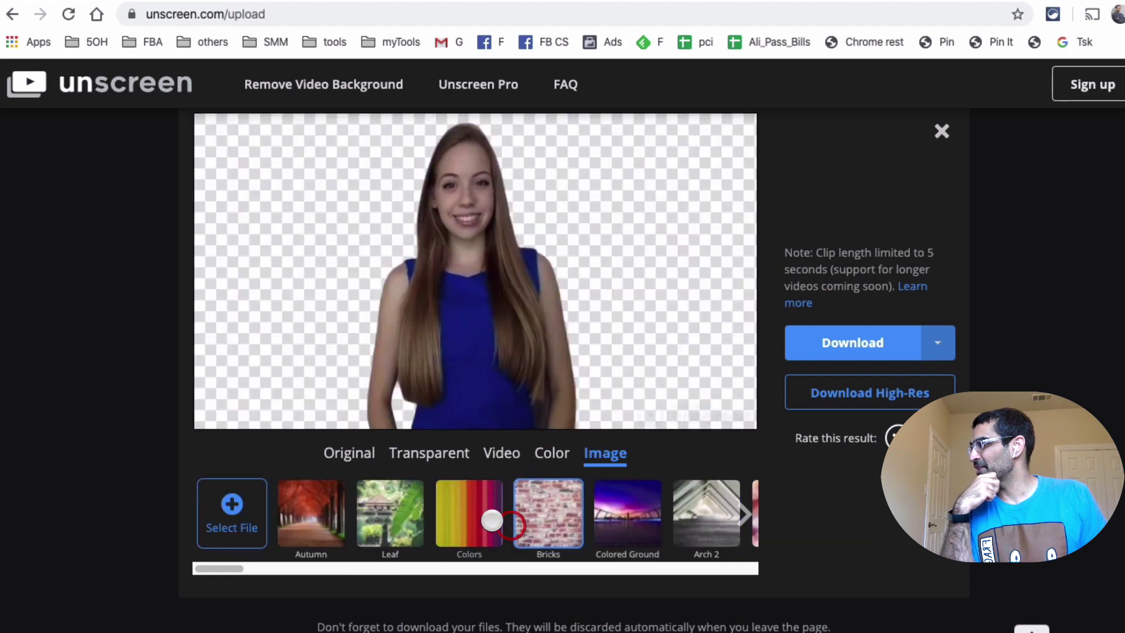
{"action": "left_click", "coordinate": [639, 519]}
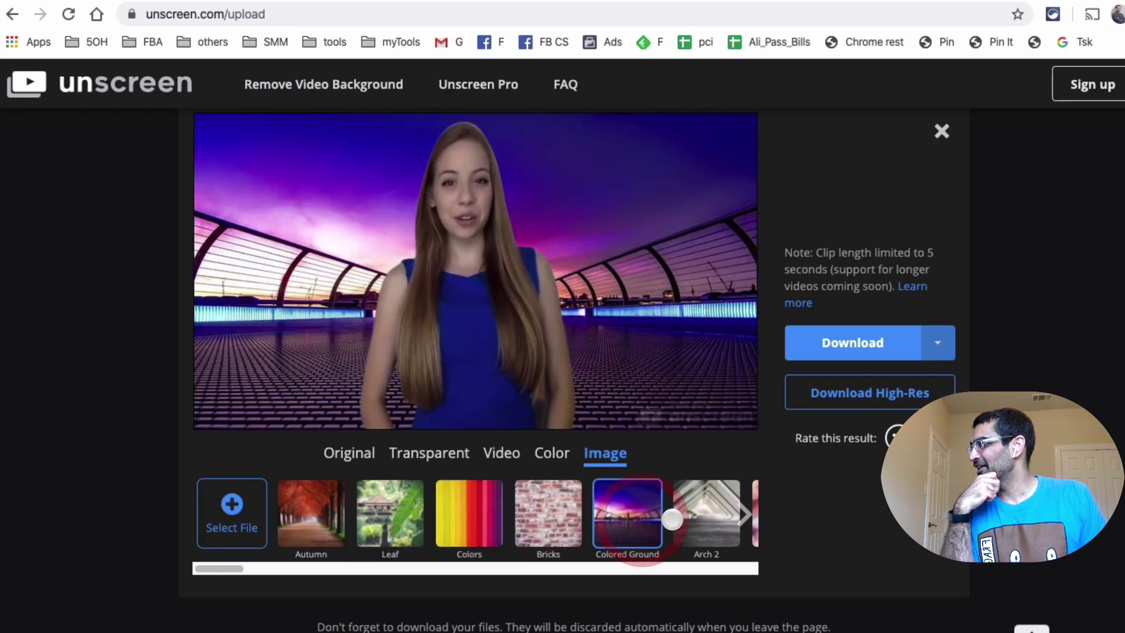
{"action": "left_click_drag", "start_coordinate": [825, 251], "coordinate": [855, 283]}
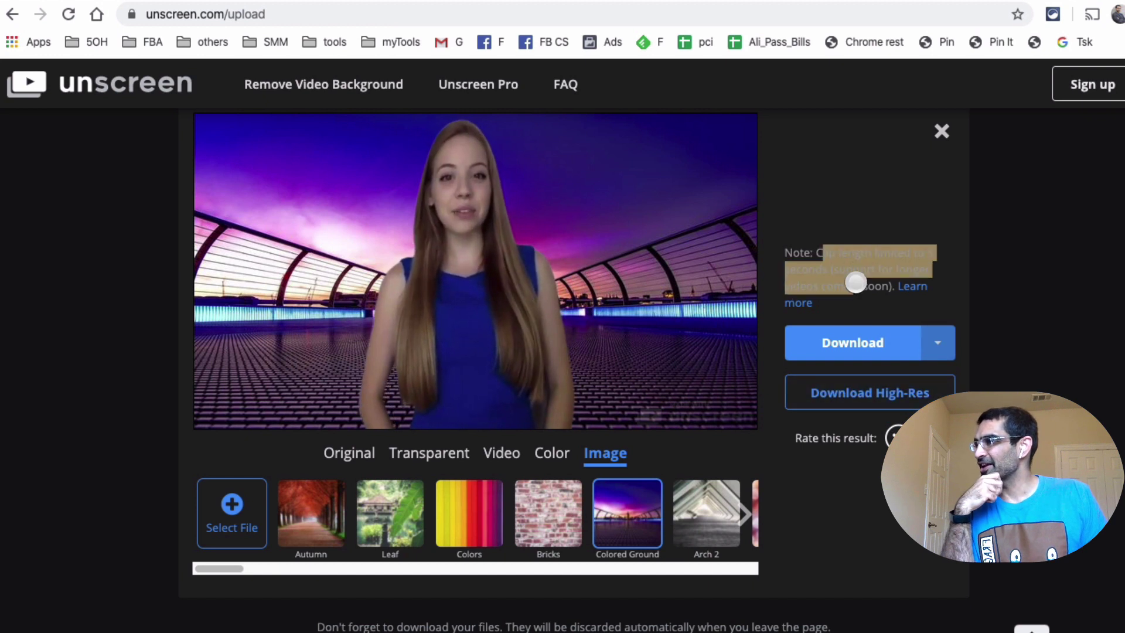
{"action": "left_click", "coordinate": [806, 262]}
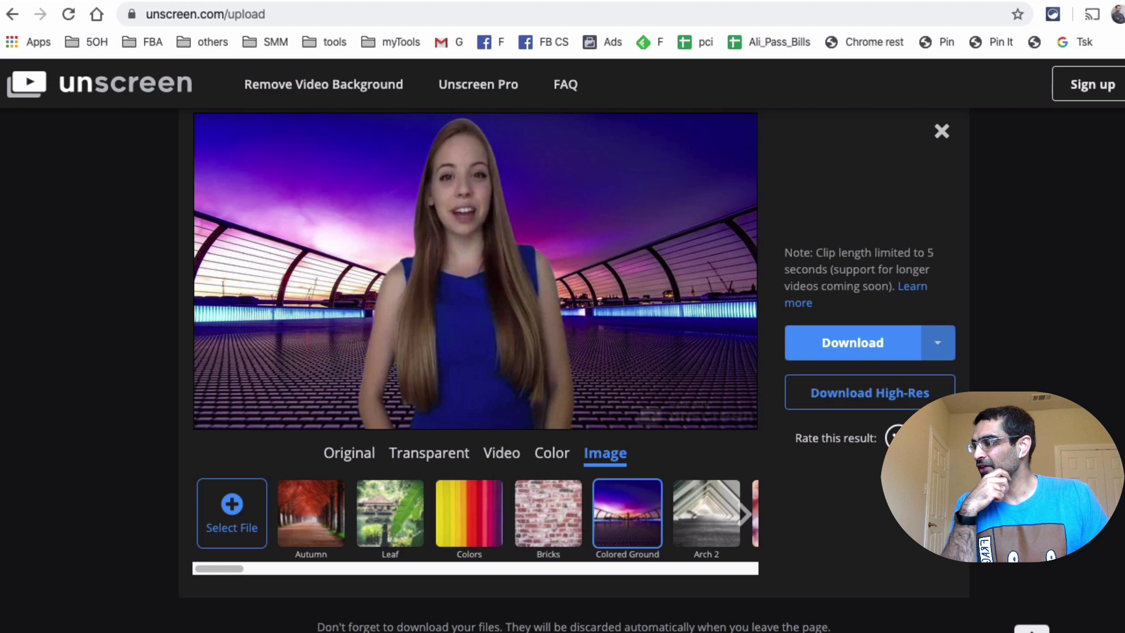
{"action": "scroll", "coordinate": [575, 351], "scroll_direction": "down", "scroll_amount": 2}
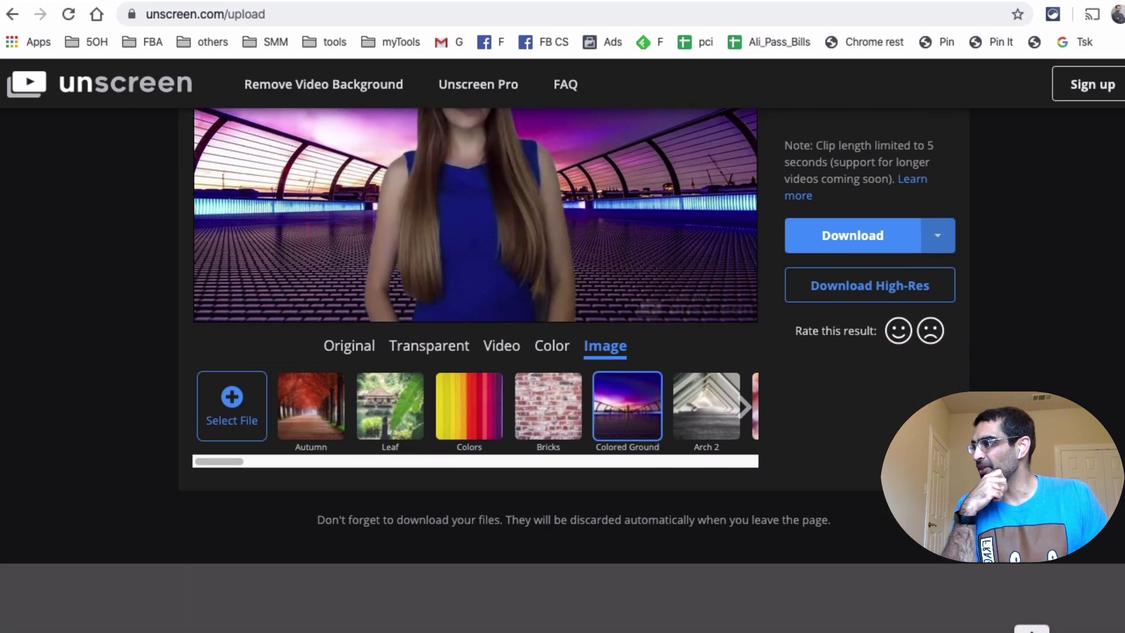
{"action": "scroll", "coordinate": [660, 233], "scroll_direction": "down", "scroll_amount": 1}
{"action": "scroll", "coordinate": [660, 234], "scroll_direction": "down", "scroll_amount": 3}
{"action": "scroll", "coordinate": [661, 234], "scroll_direction": "up", "scroll_amount": 8}
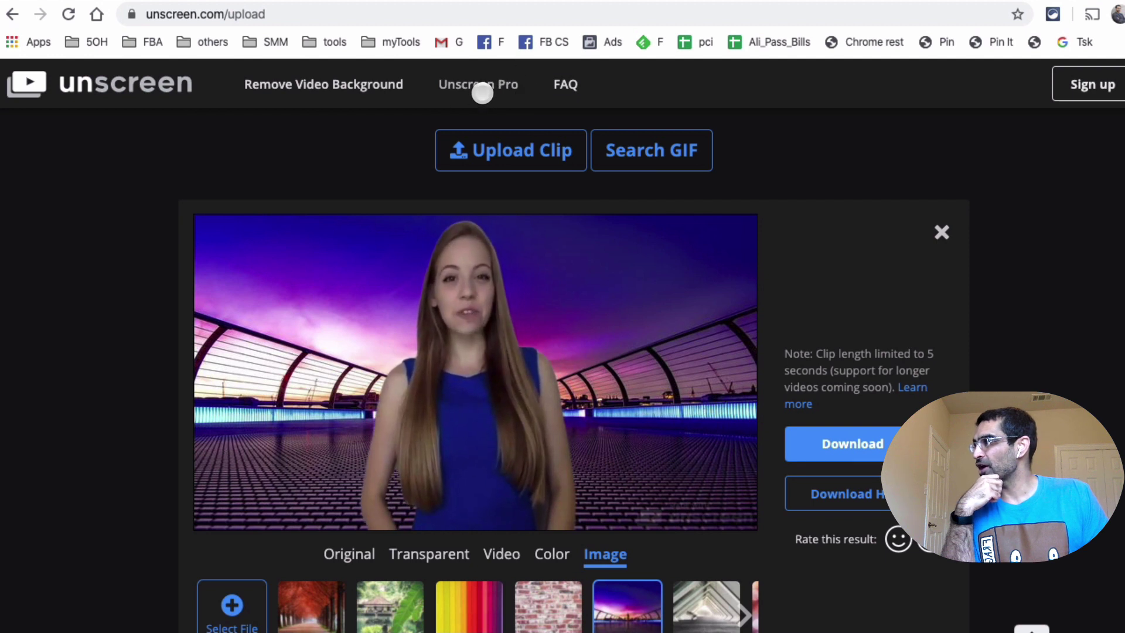
- Open the Unscreen Pro page and scroll through it
{"action": "left_click", "coordinate": [477, 84]}
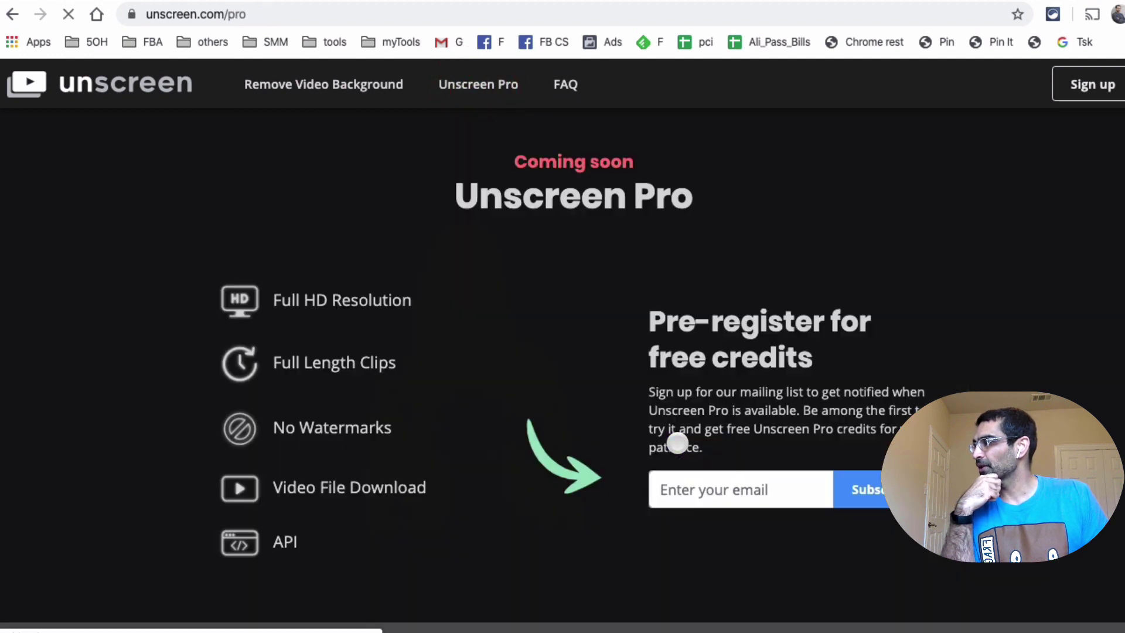
{"action": "scroll", "coordinate": [679, 446], "scroll_direction": "down", "scroll_amount": 2}
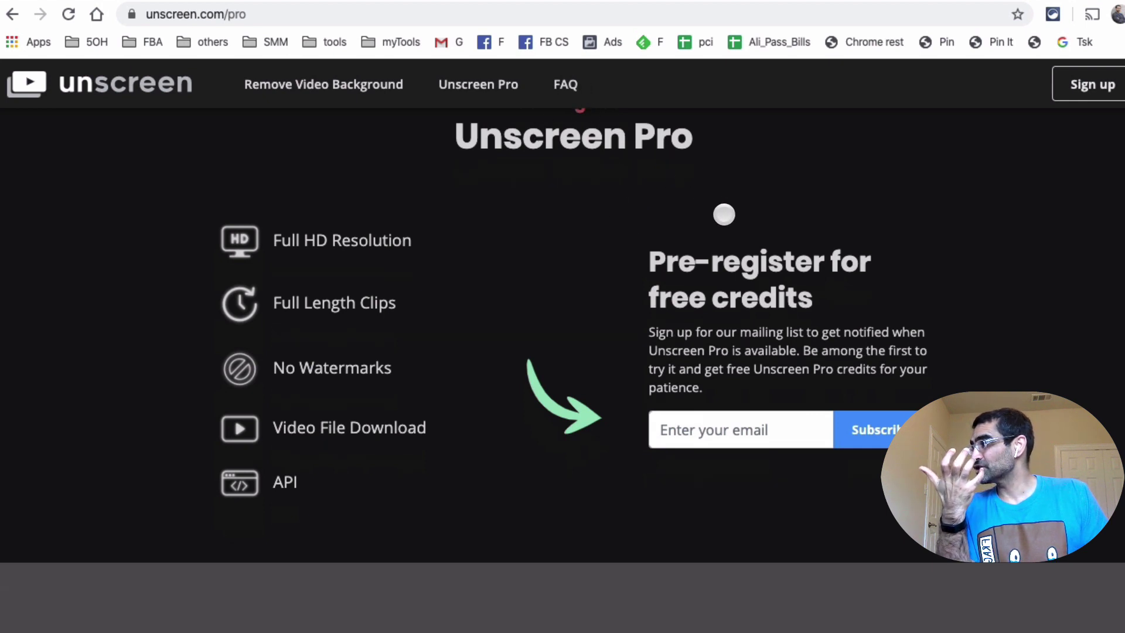
{"action": "scroll", "coordinate": [724, 215], "scroll_direction": "up", "scroll_amount": 1}
- Highlight the Pro features (Full HD, full-length clips, no watermarks, file download, API) and pre-registration paragraph
{"action": "left_click_drag", "start_coordinate": [274, 264], "coordinate": [443, 259]}
{"action": "left_click_drag", "start_coordinate": [291, 335], "coordinate": [443, 336]}
{"action": "left_click_drag", "start_coordinate": [345, 396], "coordinate": [465, 419]}
{"action": "mouse_move", "coordinate": [389, 467]}
{"action": "left_mouse_down"}
{"action": "mouse_move", "coordinate": [449, 467]}
{"action": "mouse_move", "coordinate": [405, 491]}
{"action": "left_mouse_up"}
{"action": "left_click_drag", "start_coordinate": [277, 511], "coordinate": [559, 486]}
{"action": "triple_click", "coordinate": [808, 370]}
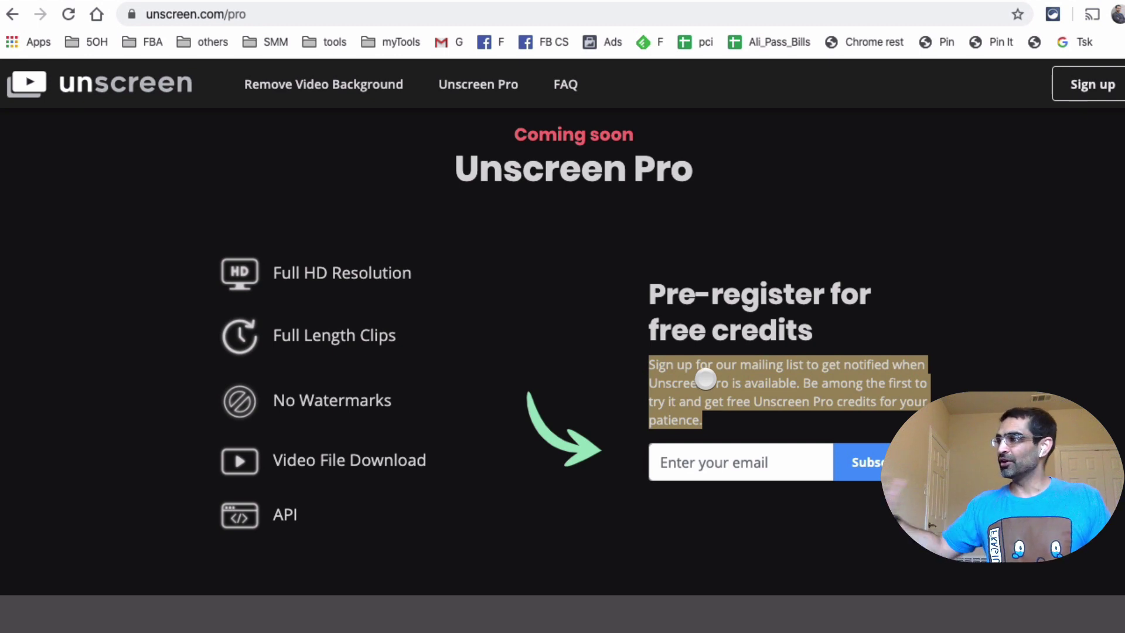
- Pre-register for Unscreen Pro using a saved autofill email address
{"action": "left_click", "coordinate": [765, 469]}
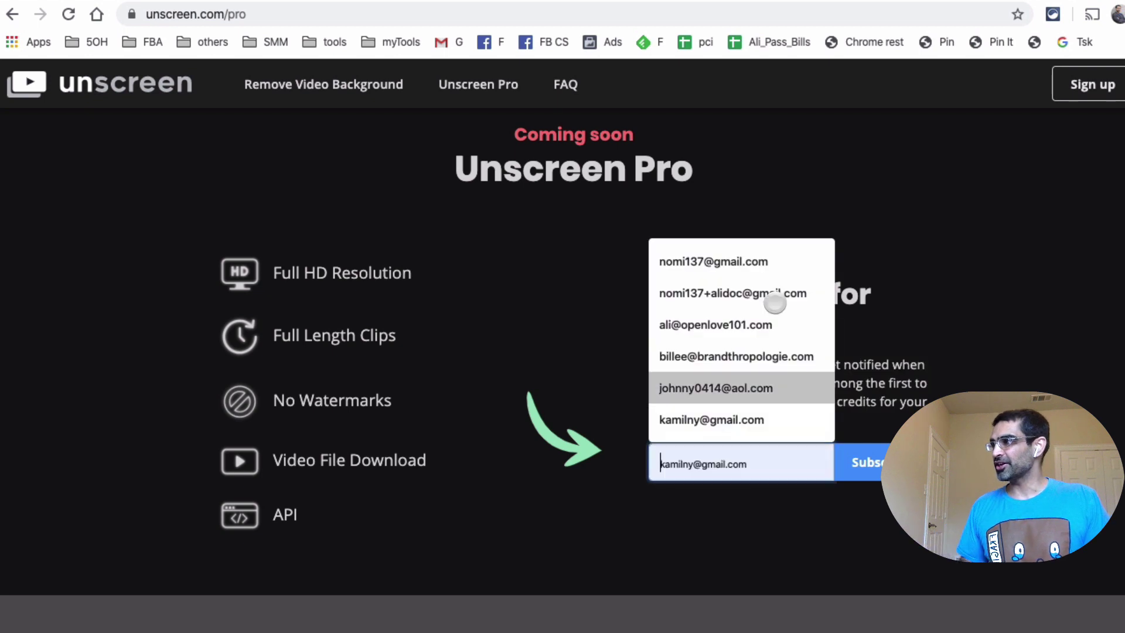
{"action": "left_click", "coordinate": [761, 267]}
{"action": "key", "text": "Return"}
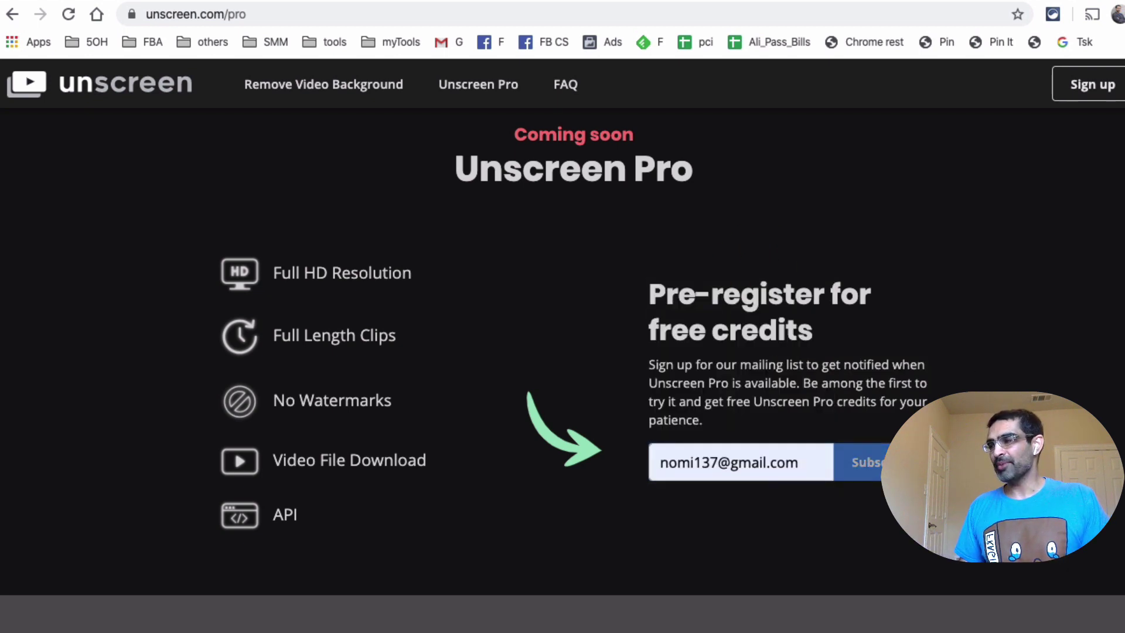